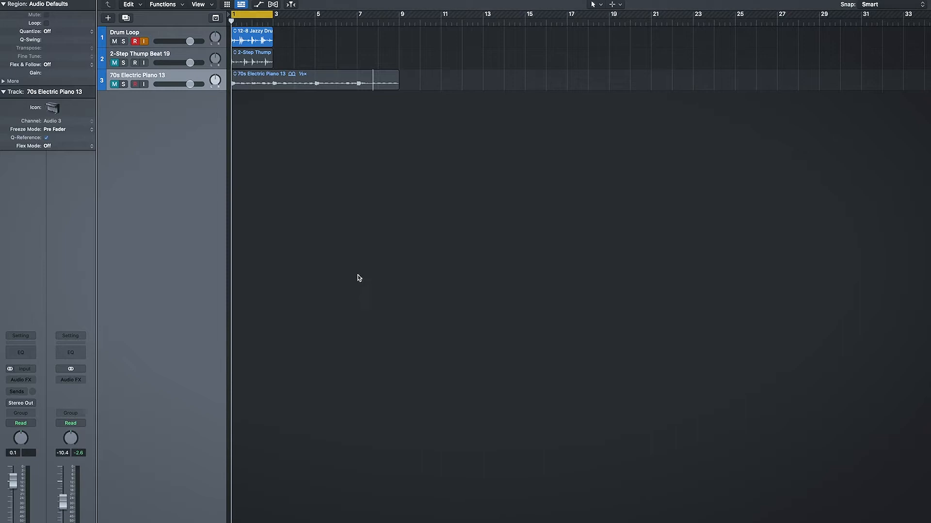
Insert a stereo Amp Designer on the 70s Electric Piano 13 track
click(34, 381)
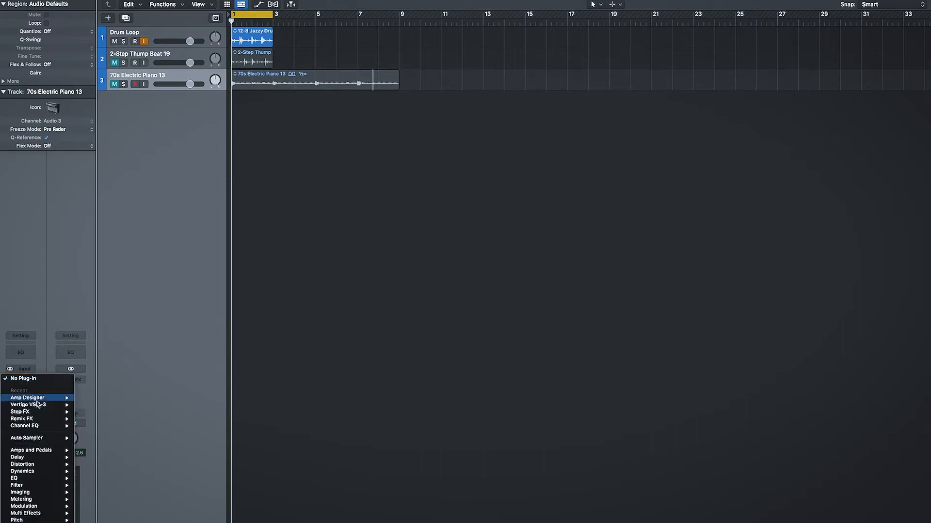
mouse_move(41, 400)
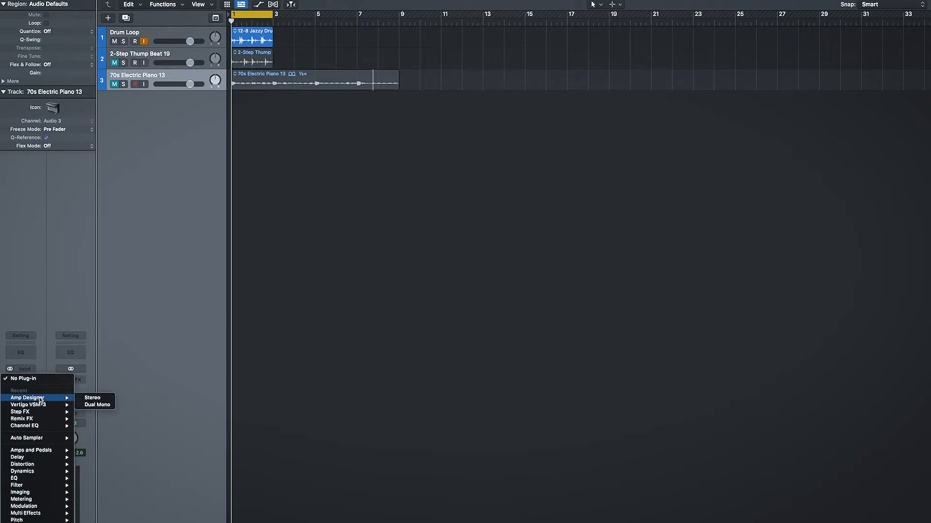
click(92, 398)
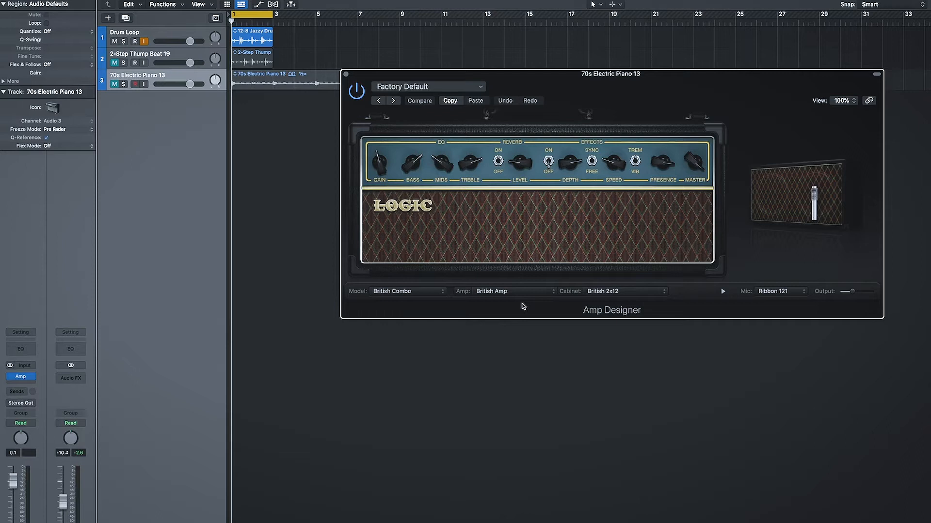
Examine the available amp types, EQ types and reverb types in Amp Designer without changing them
click(513, 291)
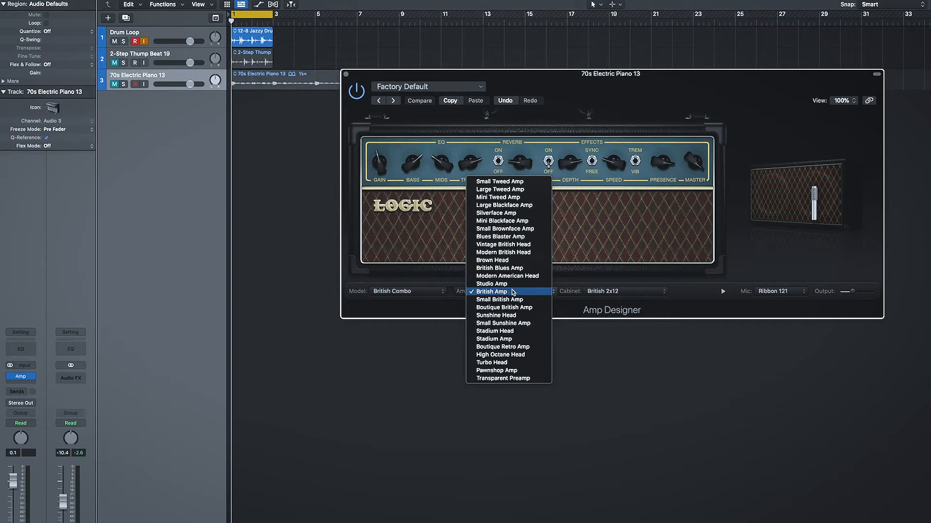
click(563, 87)
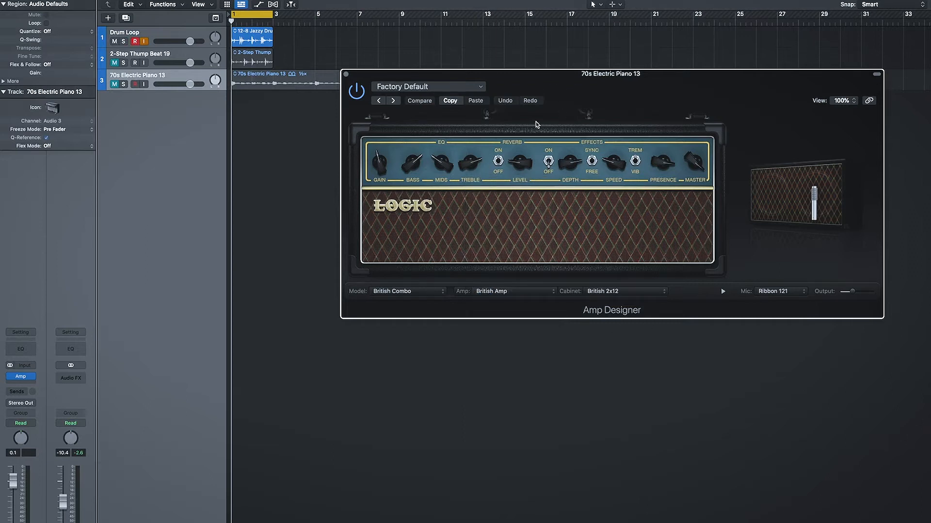
mouse_move(603, 154)
click(444, 143)
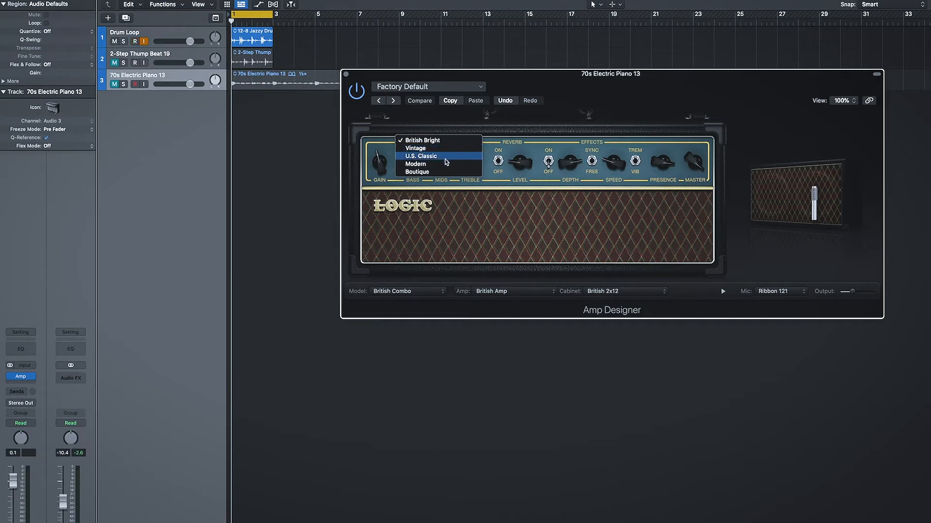
click(501, 200)
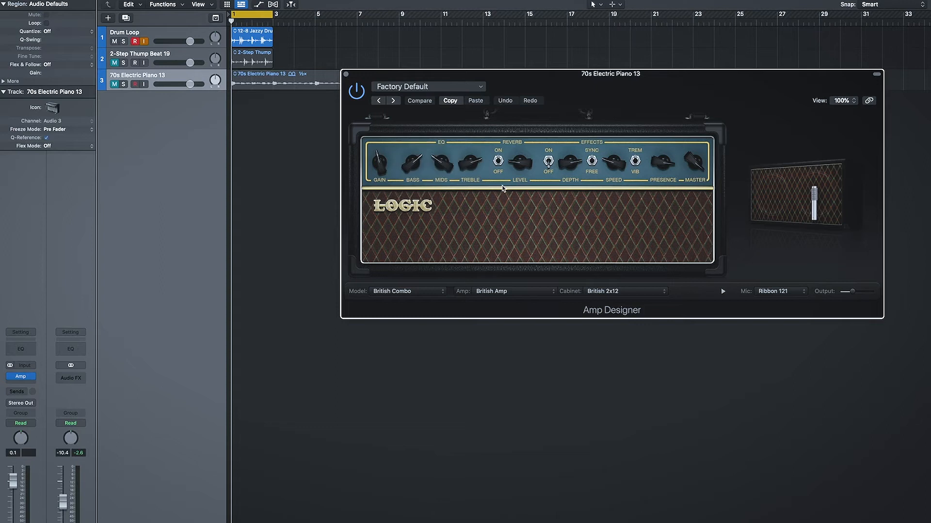
click(516, 143)
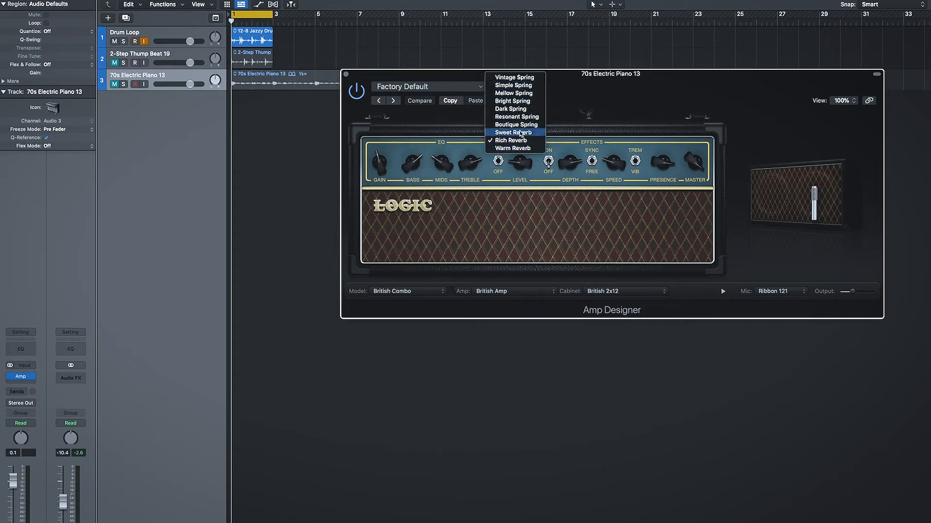
click(630, 124)
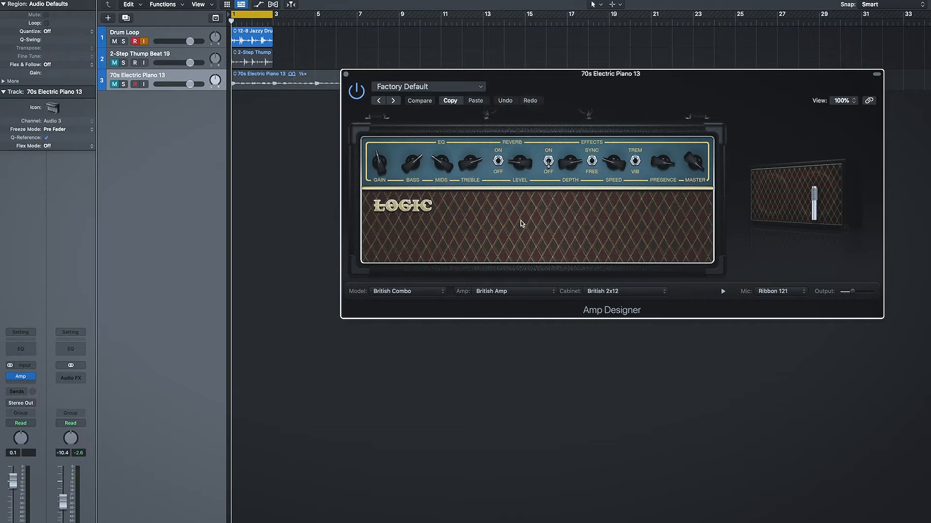
mouse_move(815, 198)
Change the amp model to Clean Preamp and check its EQ type options
click(421, 292)
click(417, 379)
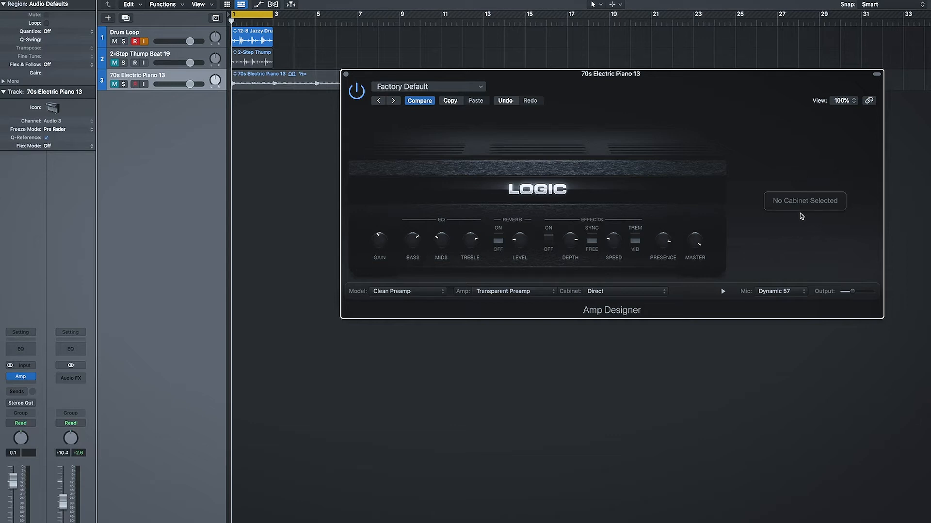
click(444, 225)
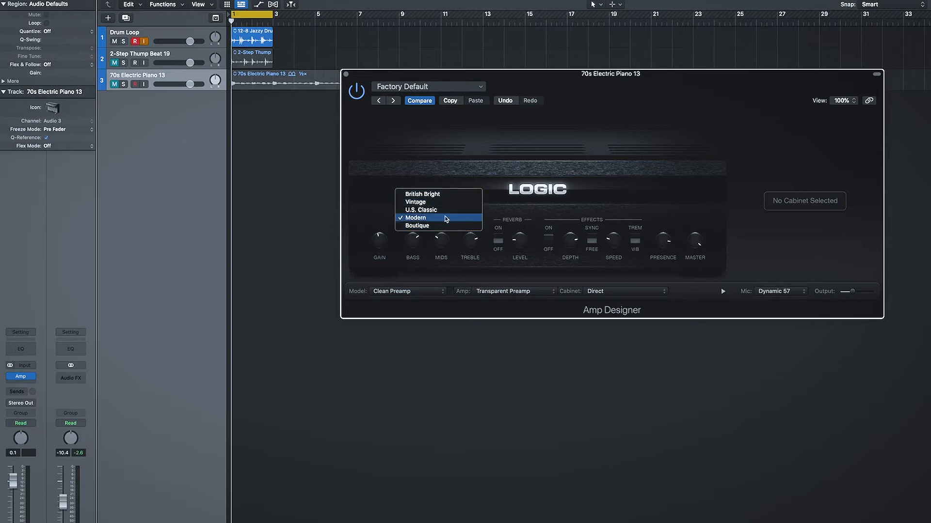
click(545, 157)
Select the Drum Loop track, start playback and adjust the amp's Bass and Treble
key(Up)
key(Up)
key(space)
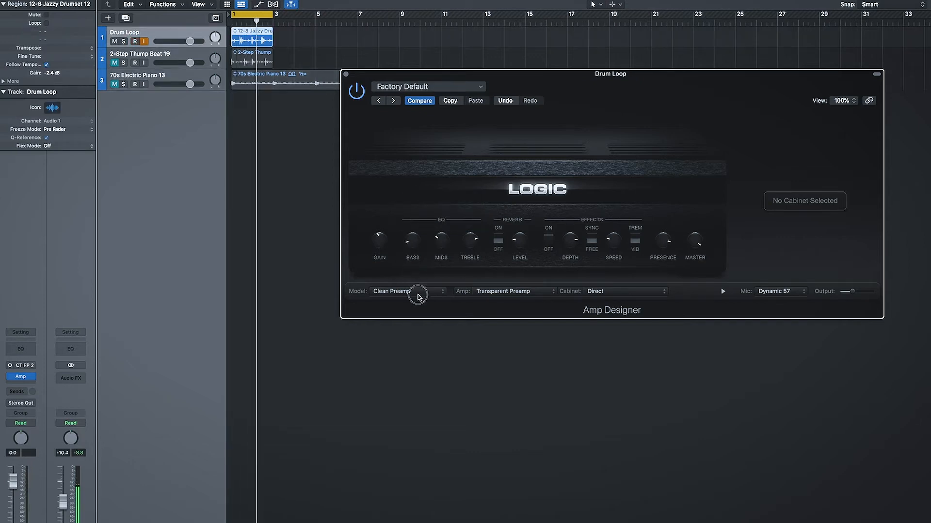
drag(413, 232, 463, 253)
Audition the U.S. Classic, Vintage, British Bright and Boutique EQ types on the drum loop, finishing on Modern
click(440, 219)
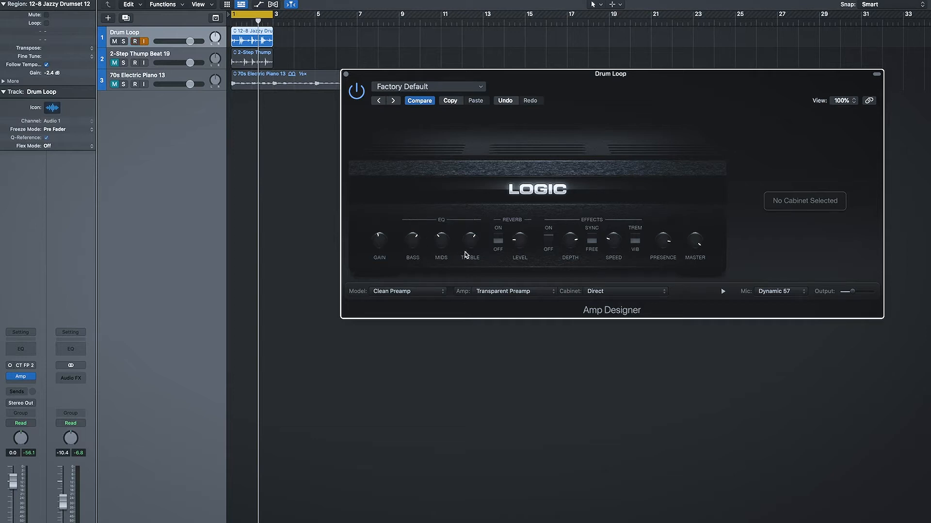
click(444, 219)
click(448, 213)
click(446, 218)
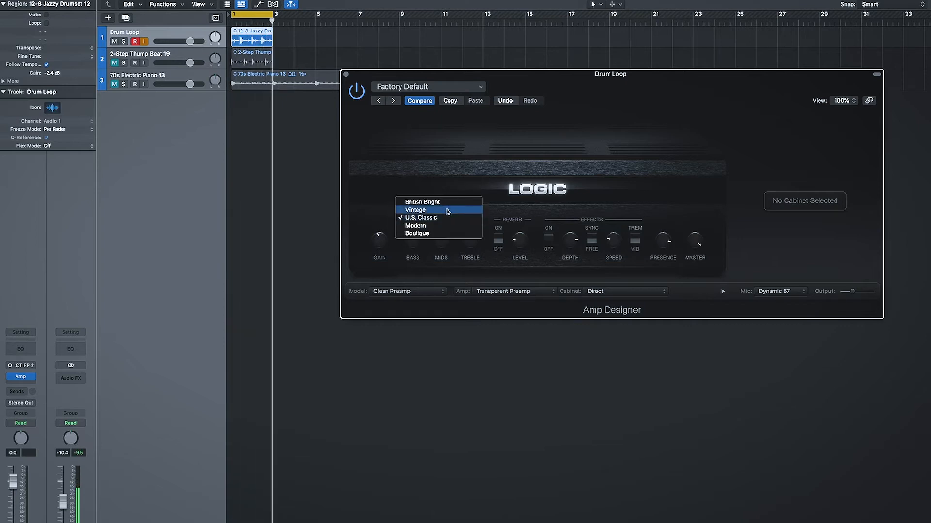
click(446, 214)
click(446, 210)
click(443, 215)
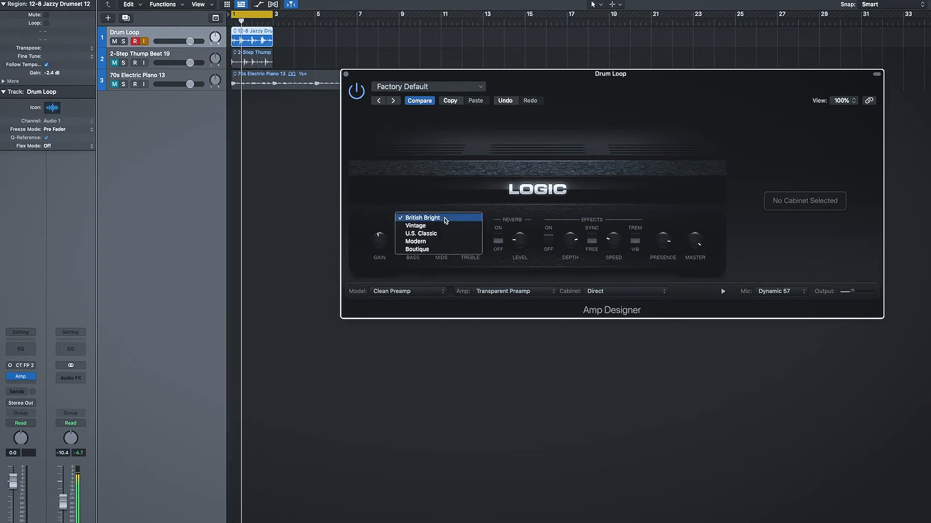
click(442, 242)
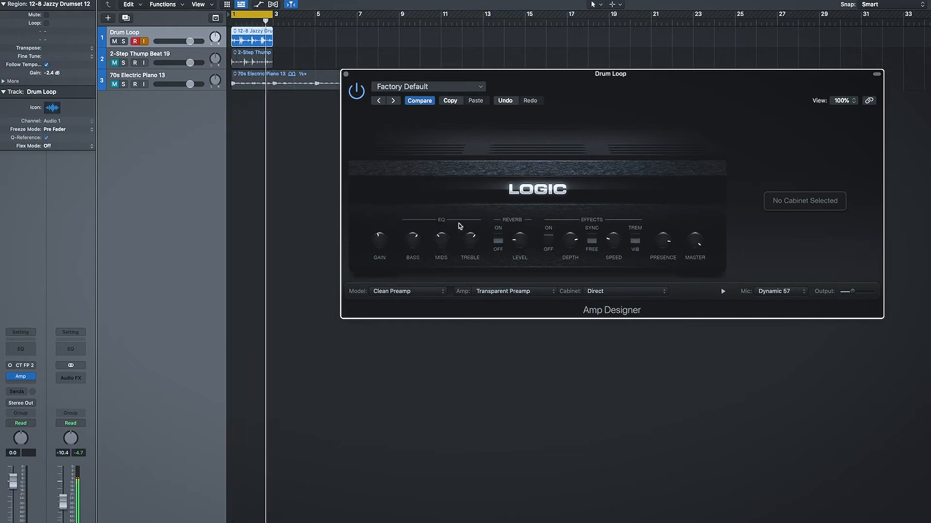
click(459, 222)
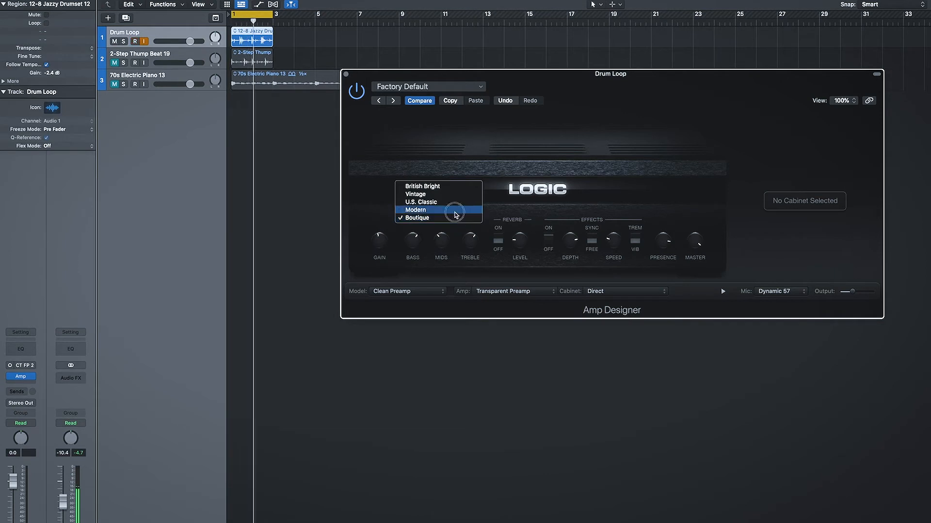
click(455, 215)
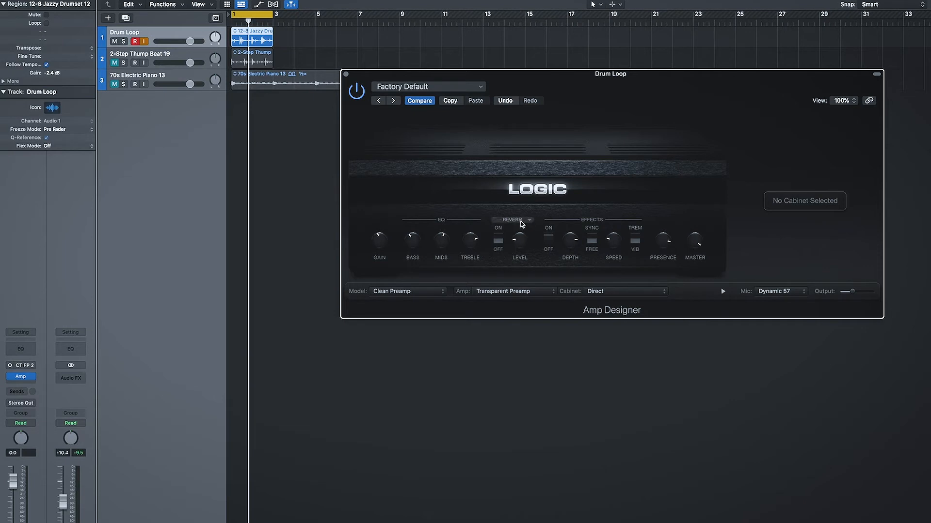
Toggle the amp's reverb off and back on to compare the drum loop's sound
click(499, 237)
click(502, 236)
click(513, 273)
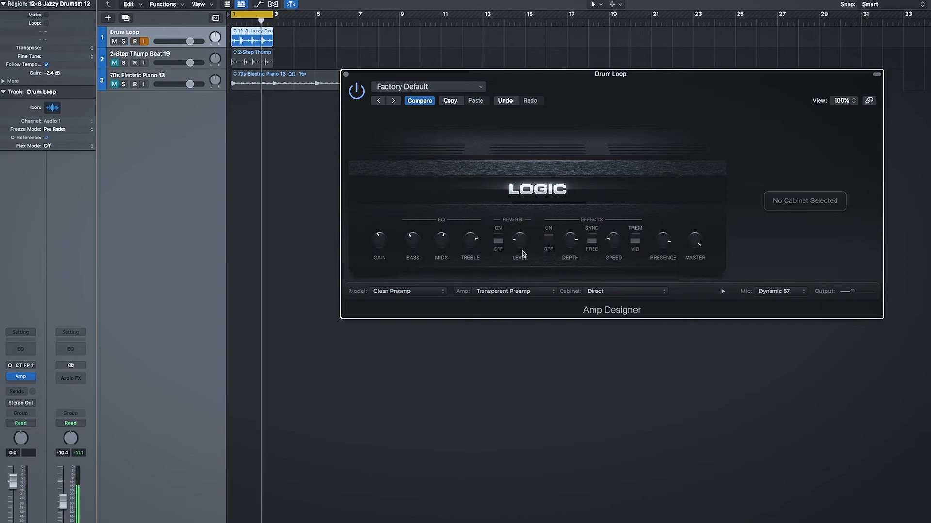
Try the Rich Reverb and Dark Spring reverb types on the drum loop while raising the reverb level
click(516, 222)
click(518, 235)
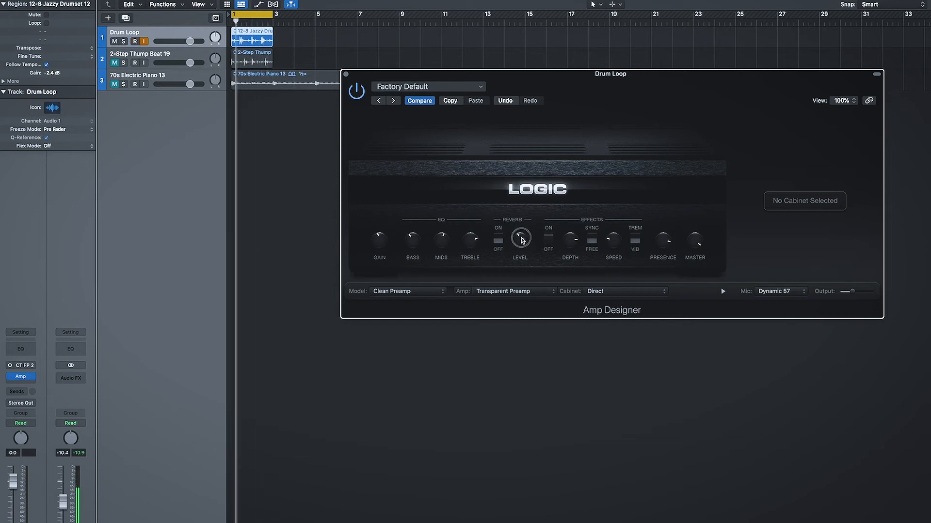
click(518, 219)
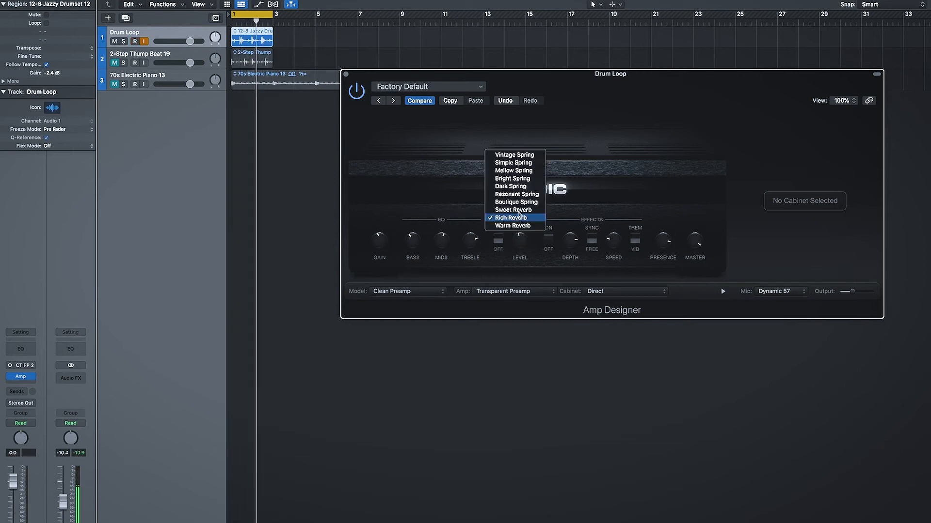
click(514, 186)
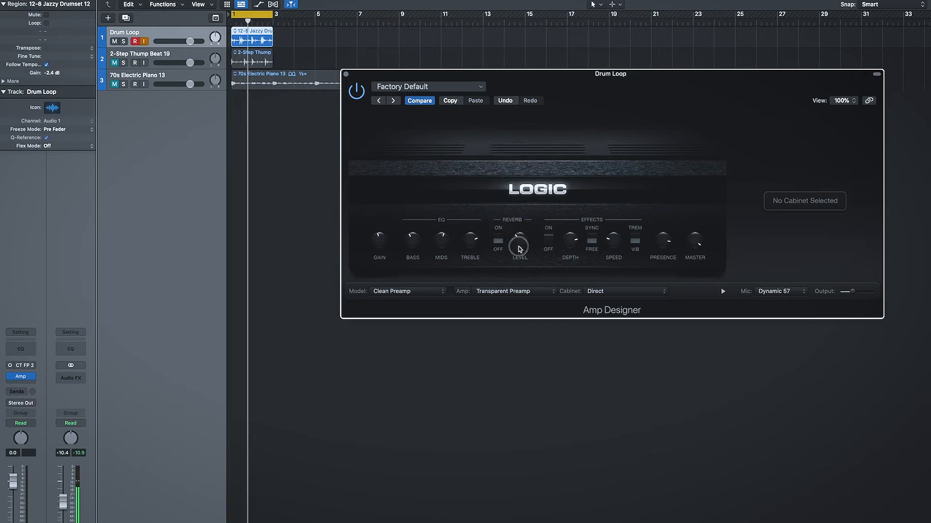
drag(521, 242, 520, 235)
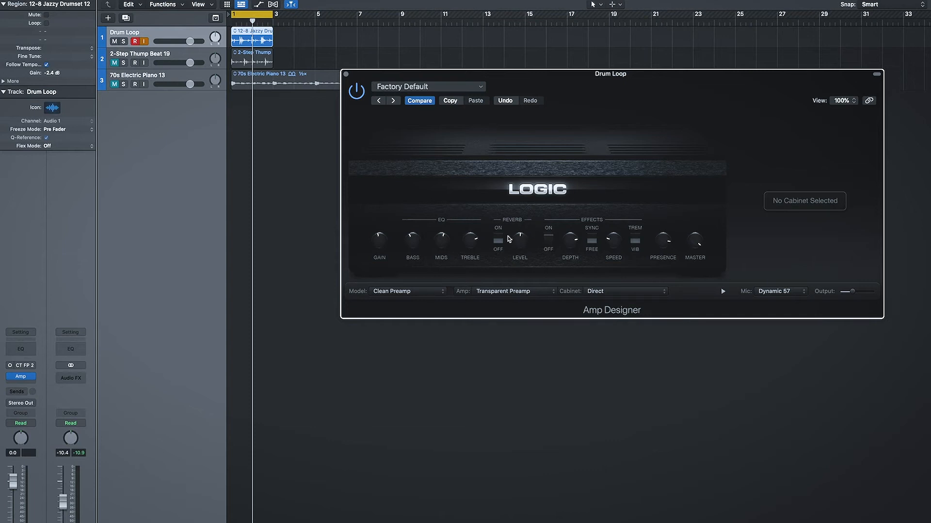
Set the amp's reverb type to Warm Reverb and lower its level
click(516, 225)
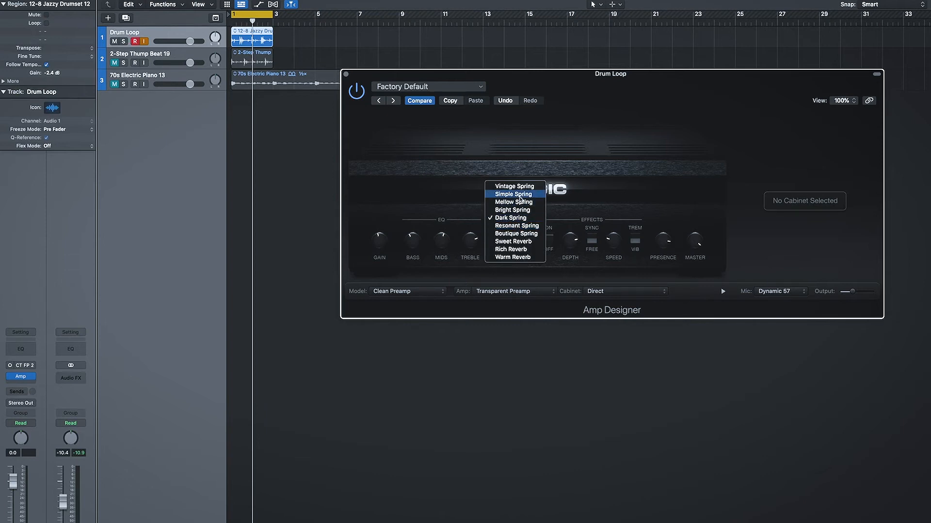
click(523, 258)
drag(521, 248, 516, 266)
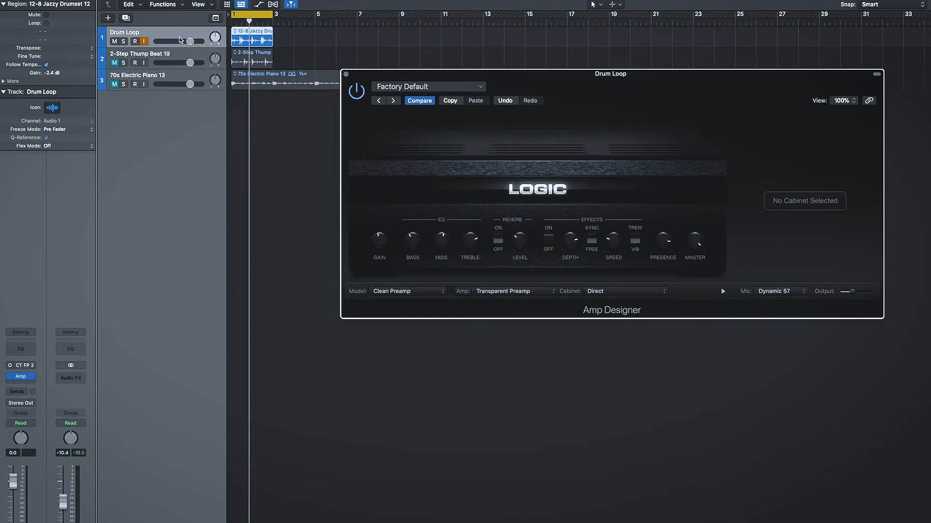
Send Drum Loop to Bus 10 (BLACKHOLE) with the send level raised and Amp Designer copied onto the aux channel
click(17, 391)
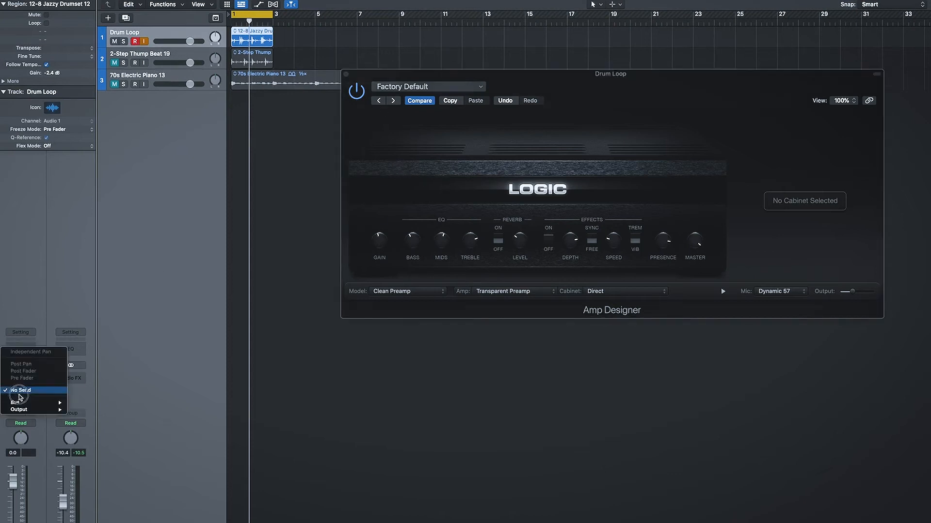
mouse_move(62, 405)
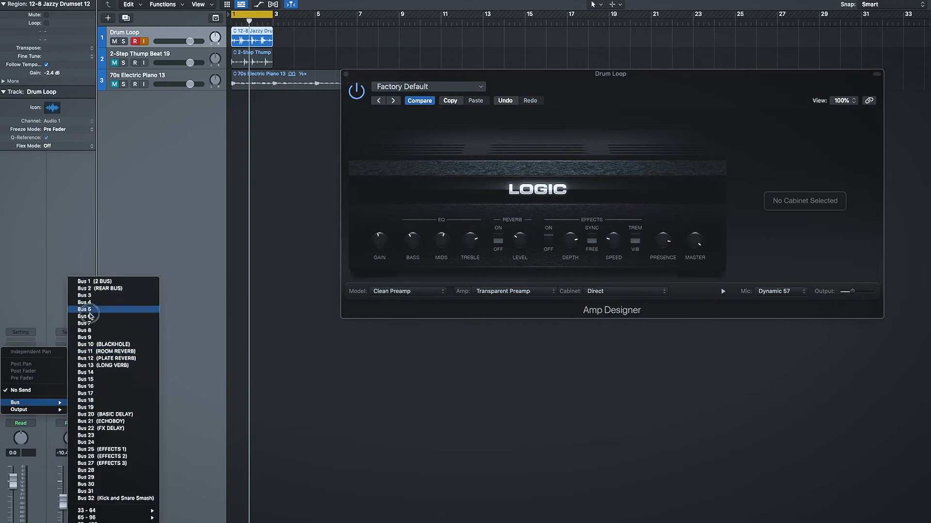
click(98, 345)
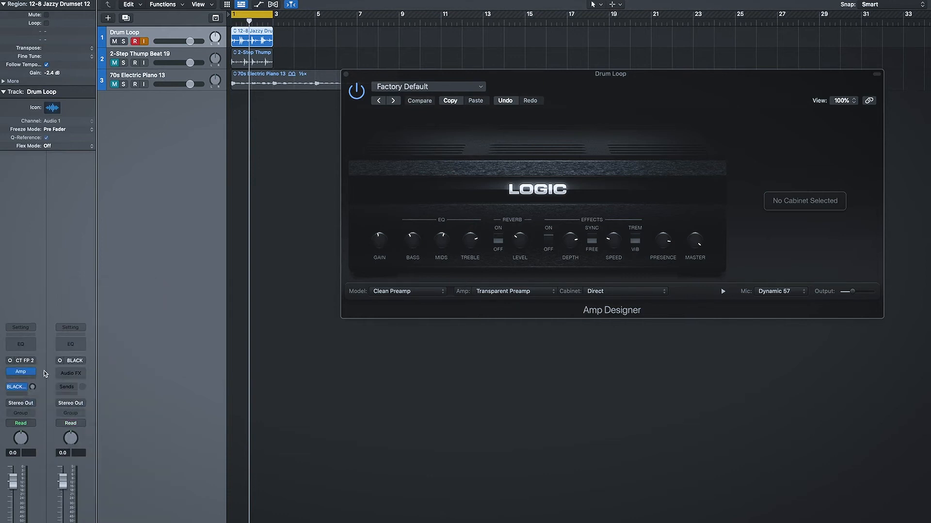
drag(32, 389, 71, 371)
Turn off the reverb in the Drum Loop track's Amp Designer
click(24, 374)
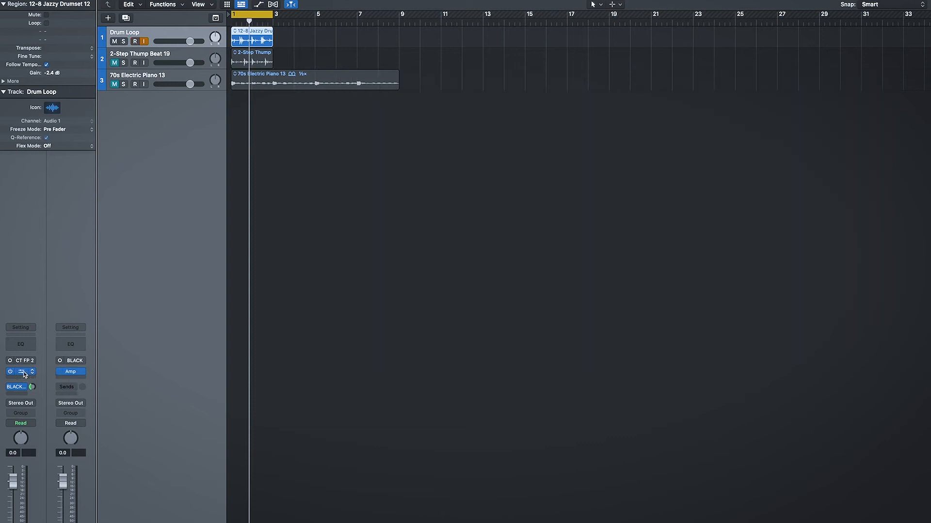
click(24, 373)
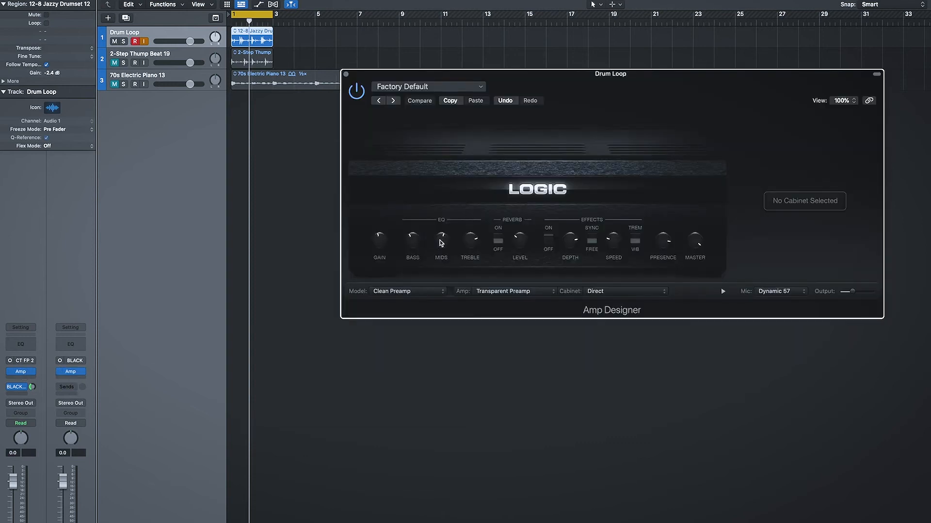
click(499, 244)
In Aux 1's Amp Designer, center the Bass, Mids and Treble and raise the reverb level to near maximum
click(72, 372)
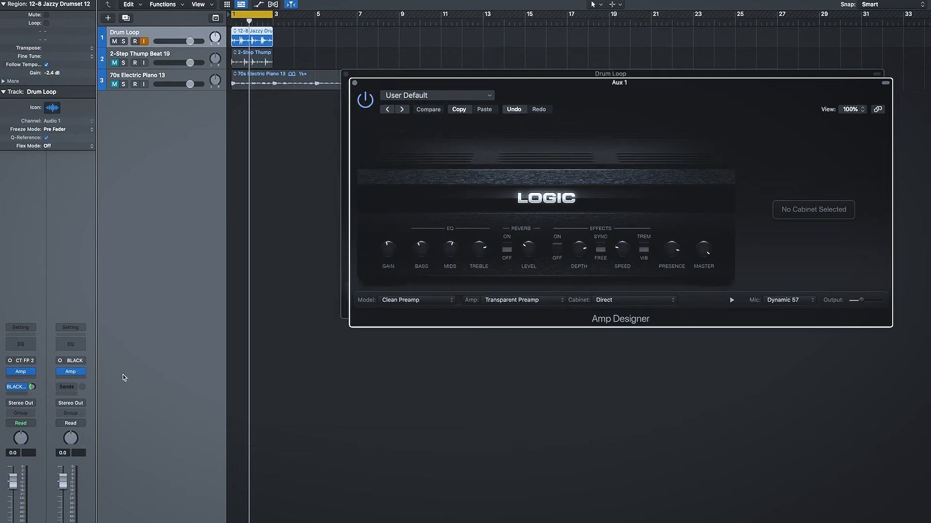
drag(458, 83, 537, 176)
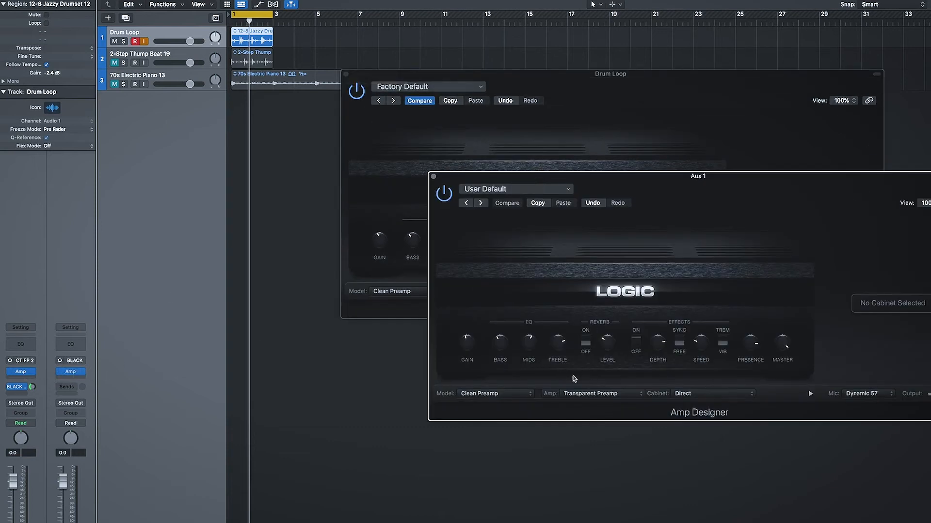
drag(509, 349, 504, 346)
drag(610, 345, 606, 292)
Play the drum loop while adjusting its BLACKHOLE send level
click(35, 386)
key(space)
mouse_move(33, 388)
mouse_down()
mouse_move(32, 366)
mouse_move(35, 434)
mouse_move(33, 380)
mouse_move(31, 399)
mouse_up()
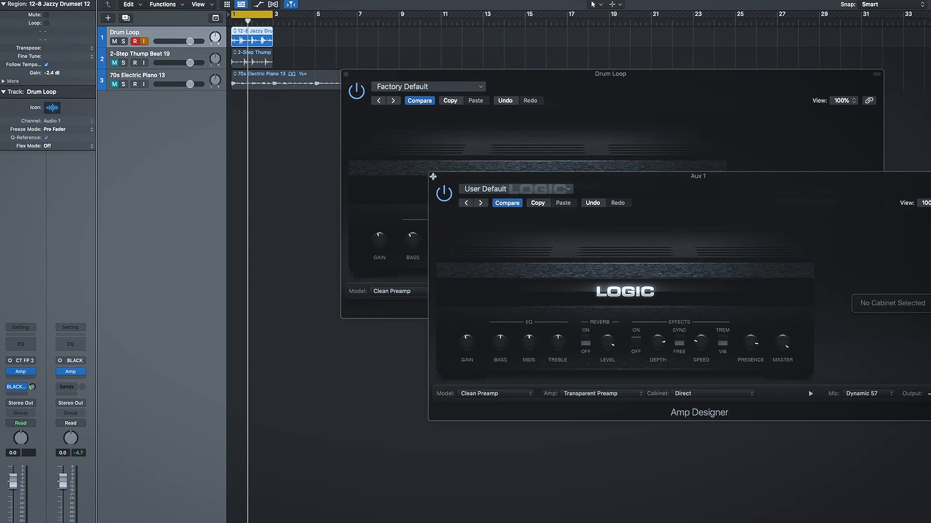
Bypass the Drum Loop's BLACKHOLE send and turn its own amp reverb back on, closing Aux 1's Amp Designer
click(433, 176)
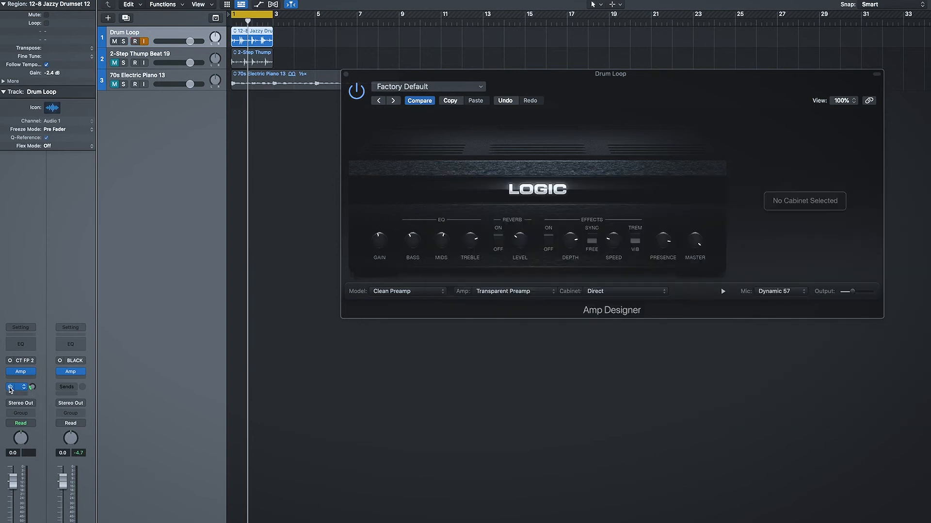
click(498, 239)
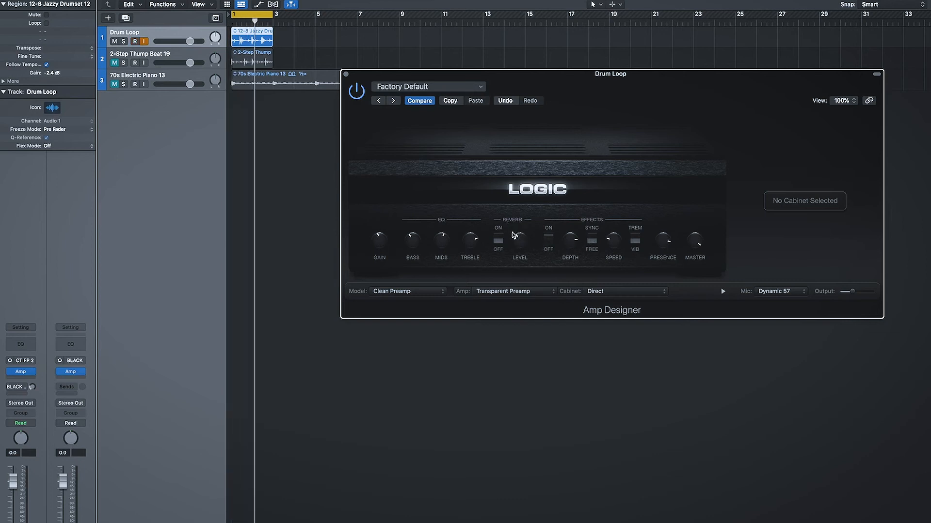
Turn on the effects in the Drum Loop's Amp Designer, reduce their depth and adjust the speed
click(548, 239)
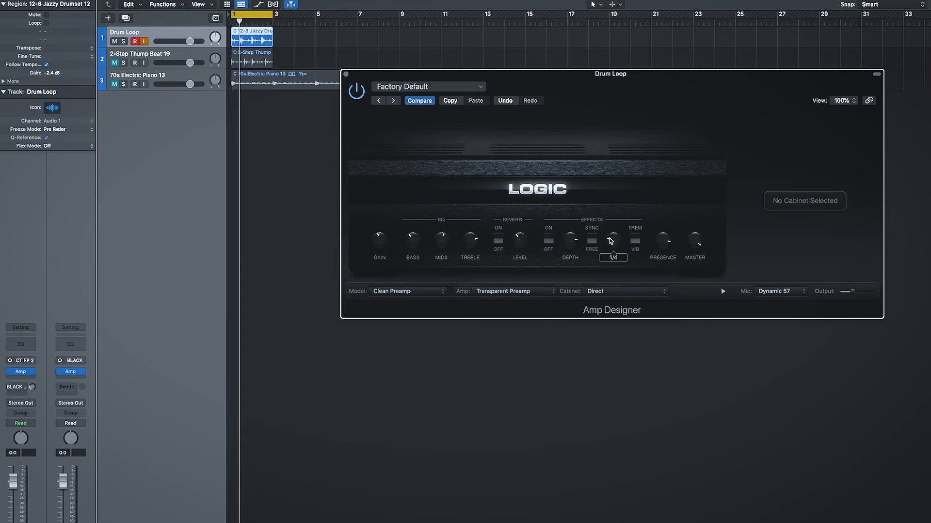
drag(565, 243, 565, 290)
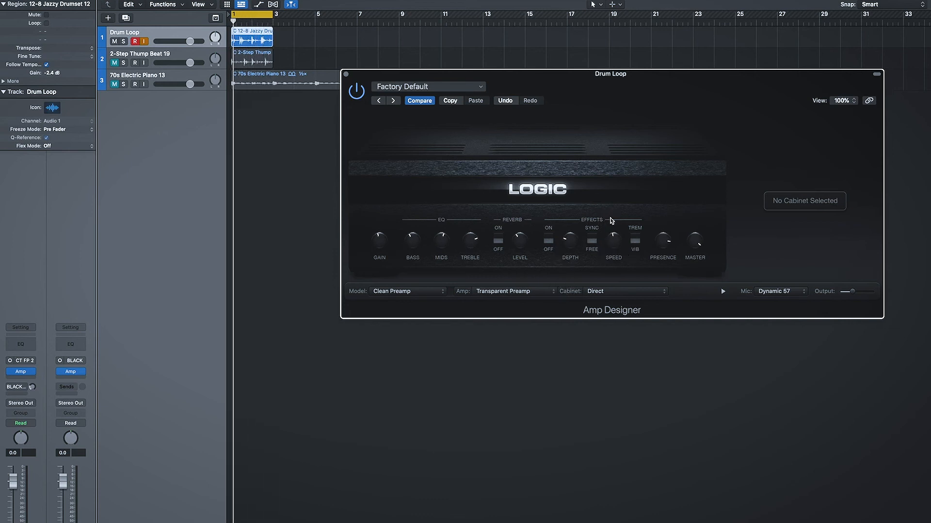
Mute the Drum Loop, unmute the 70s Electric Piano 13 track and play it with the cycle range fitted to its region
click(170, 77)
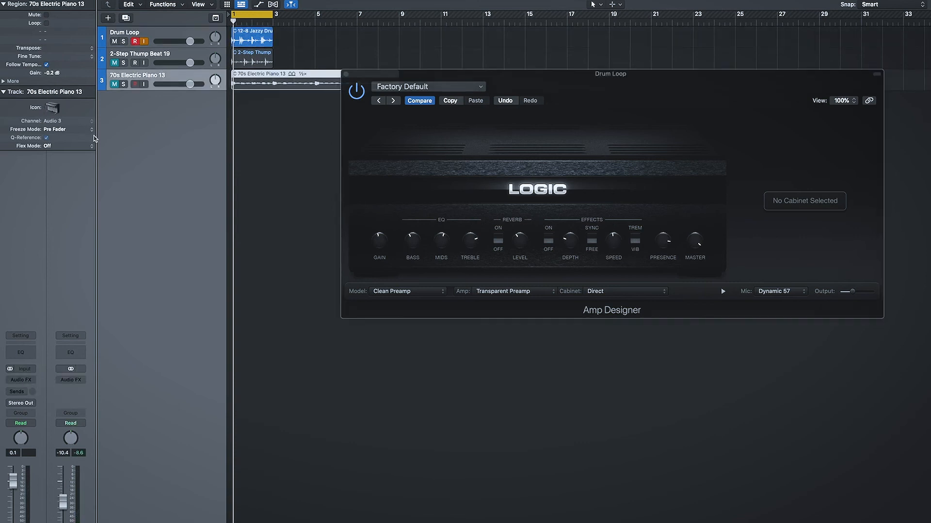
click(115, 42)
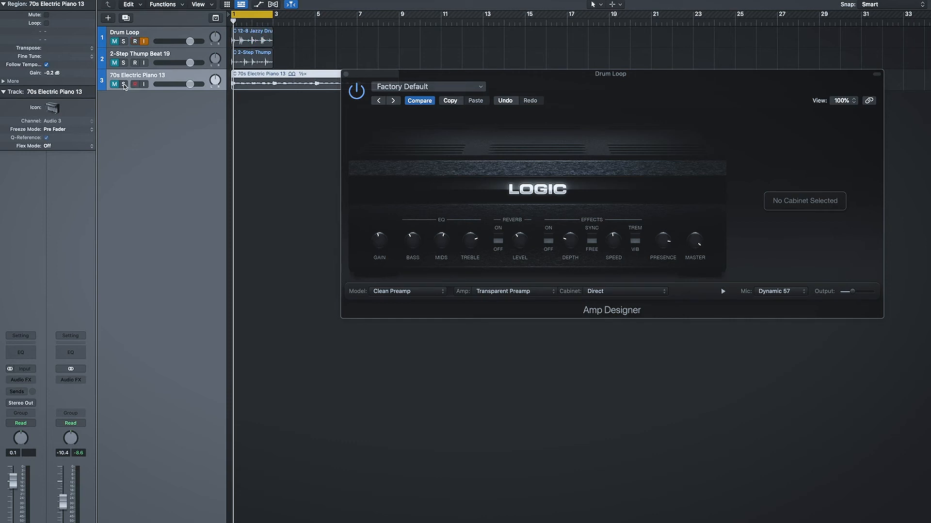
click(115, 84)
key(space)
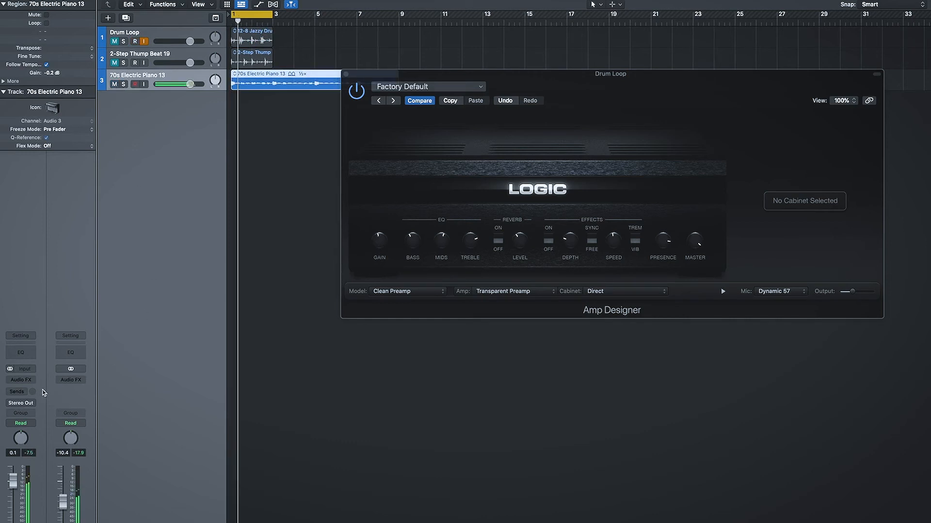
key(space)
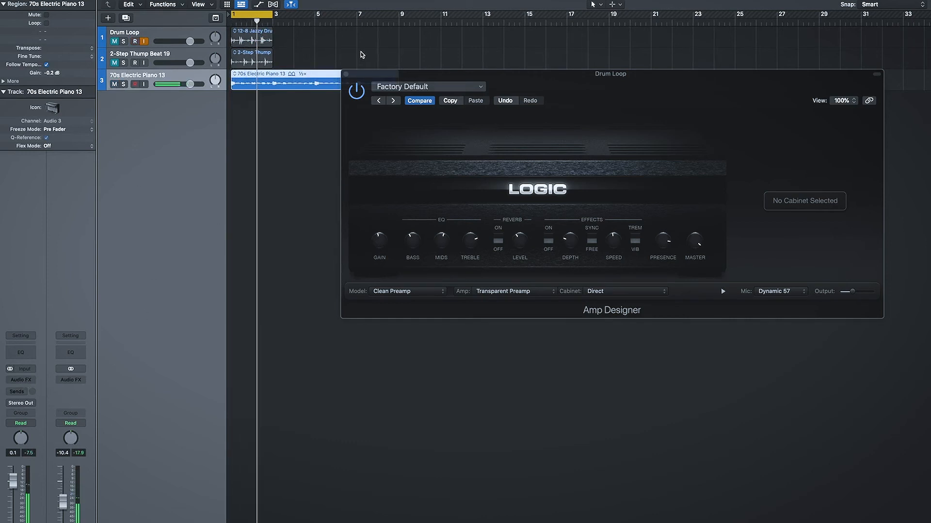
key(super+u)
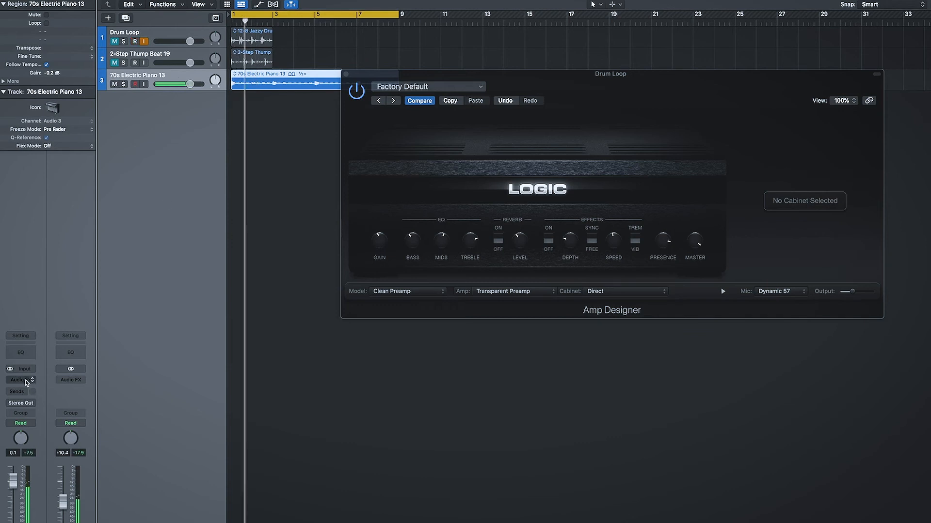
Insert a stereo Amp Designer on the 70s Electric Piano 13 track and choose the Clean Preamp model
click(21, 380)
mouse_move(51, 398)
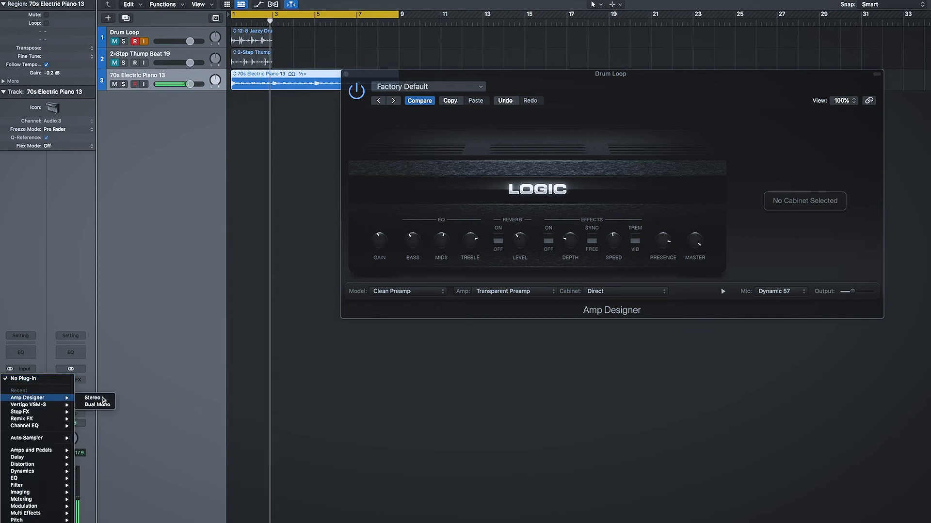
click(103, 400)
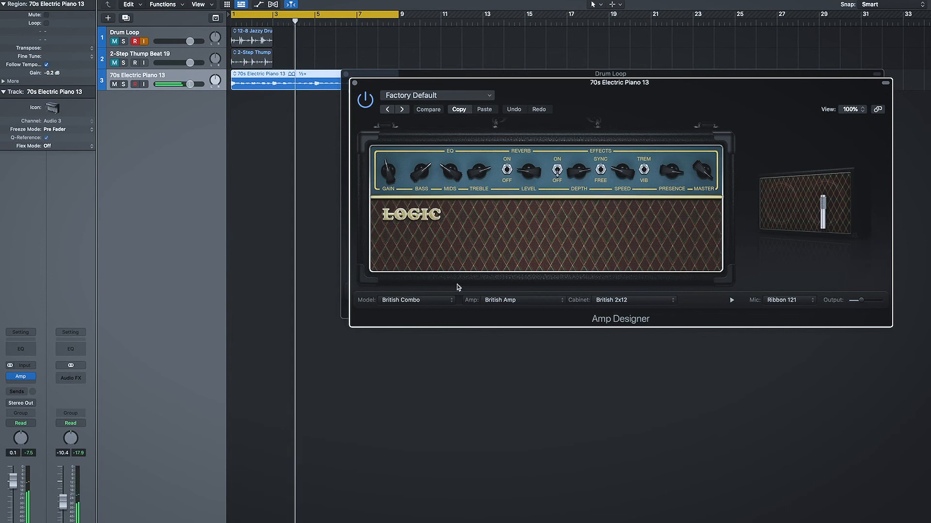
click(427, 301)
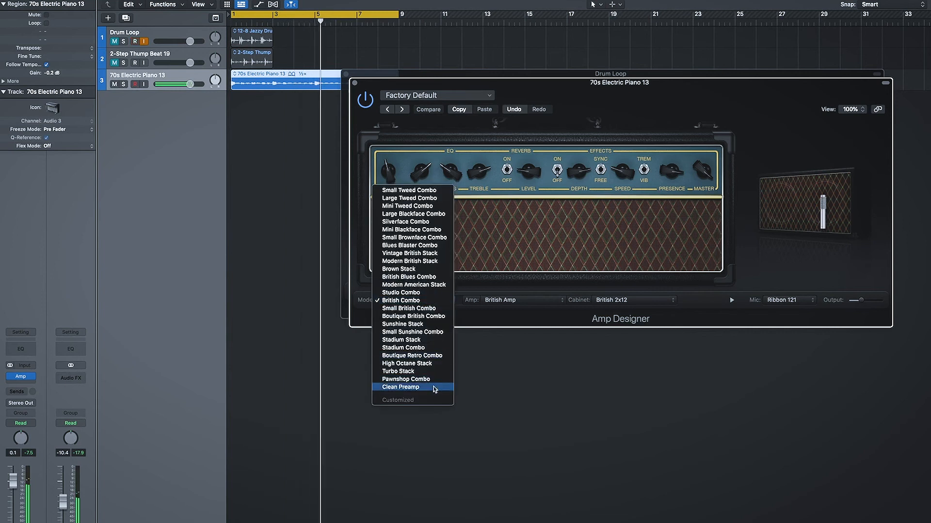
click(401, 387)
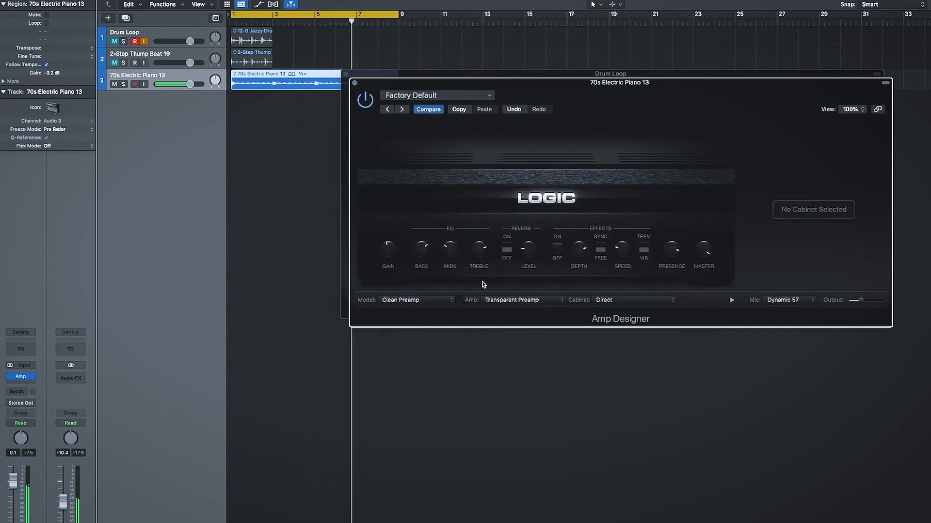
Set the piano amp's EQ type to British Bright, with Bass at maximum and Mids and Treble at minimum
click(446, 219)
click(450, 227)
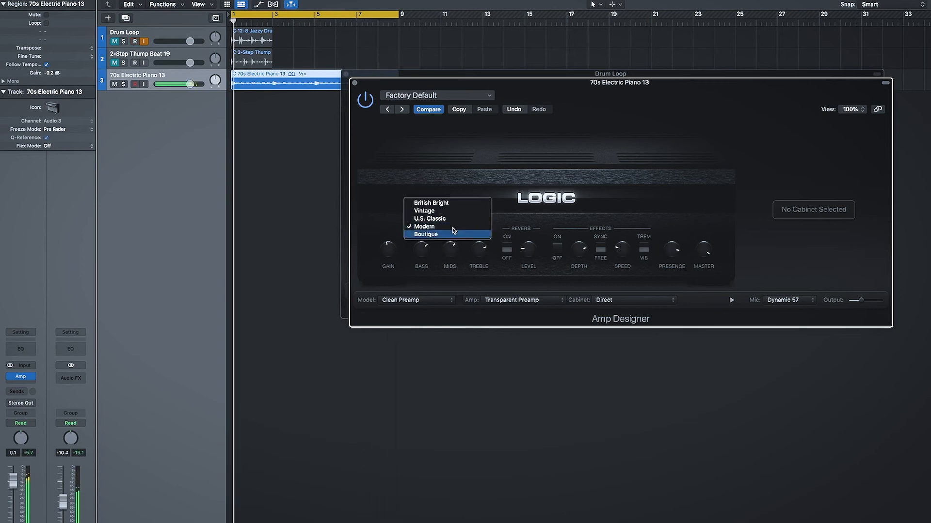
click(450, 206)
drag(479, 243, 471, 331)
drag(421, 248, 411, 143)
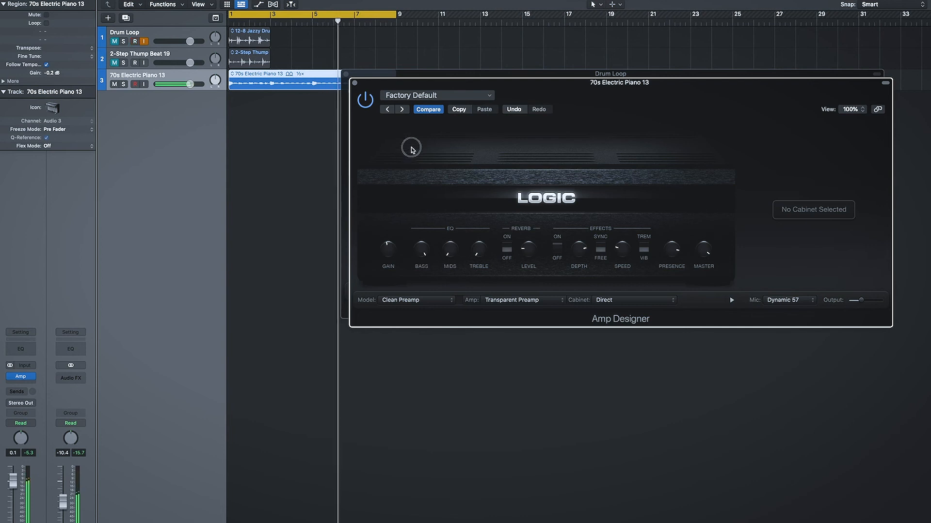
Turn on the reverb in the piano's Amp Designer and raise its level moderately
drag(515, 249, 528, 232)
click(528, 233)
click(529, 237)
drag(529, 243, 529, 239)
Turn on the piano amp's effects, reduce the depth and set the synced speed to 1/16d
click(557, 247)
drag(585, 251, 579, 295)
drag(622, 250, 623, 237)
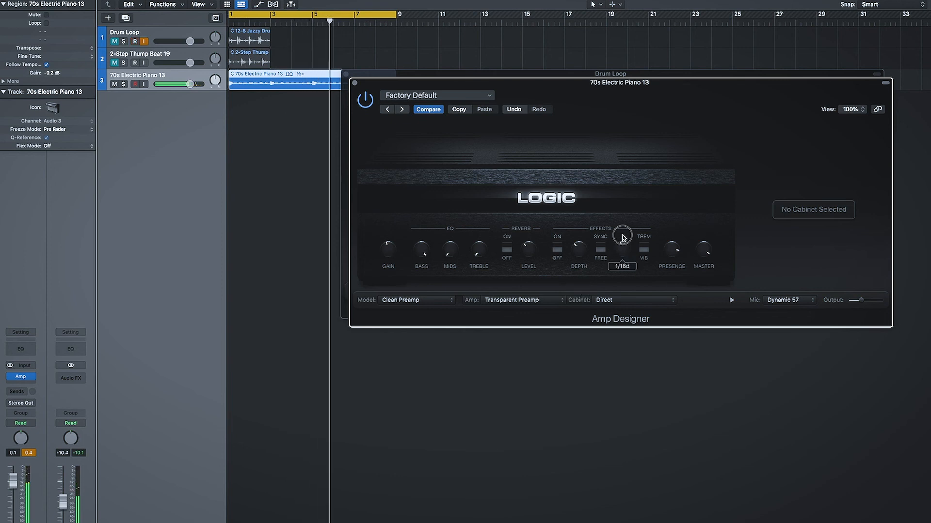
Compare the piano with Amp Designer bypassed, and resume playback while lowering Bass slightly and raising Mids
click(365, 100)
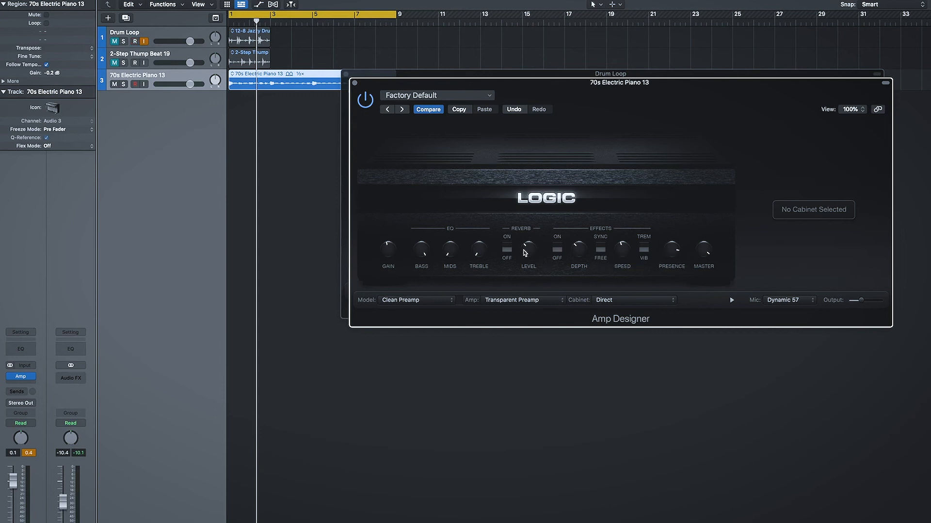
key(space)
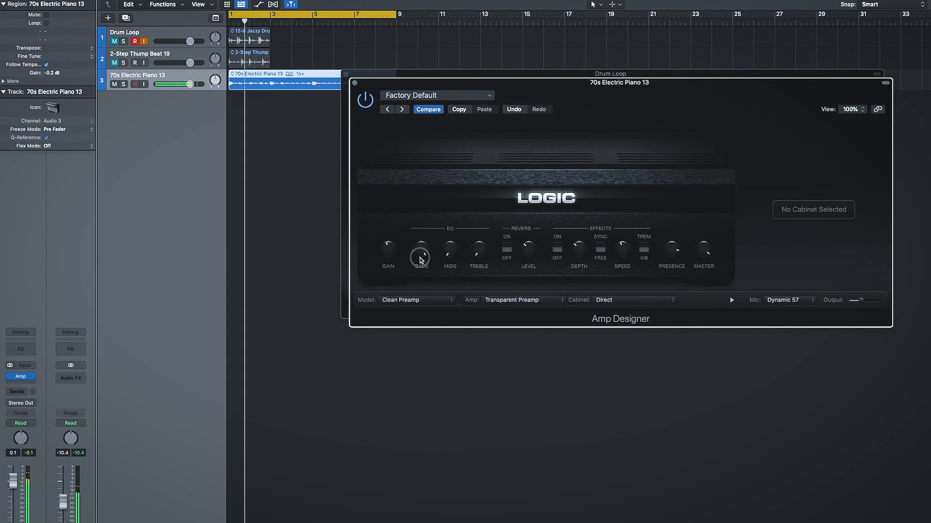
drag(456, 257, 446, 194)
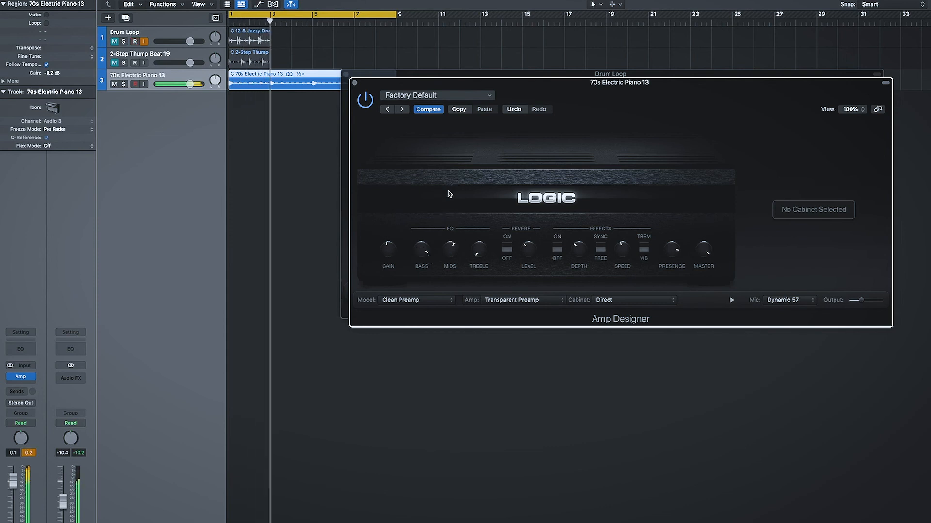
Try the U.S. Classic EQ type on the piano amp while raising Treble, and switch the EQ to Vintage
click(451, 229)
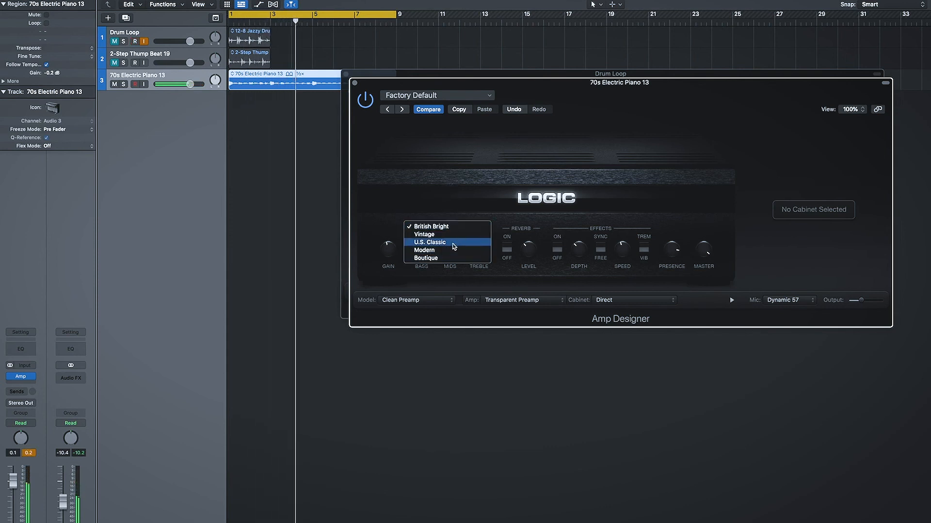
click(453, 244)
drag(480, 249, 473, 192)
click(450, 229)
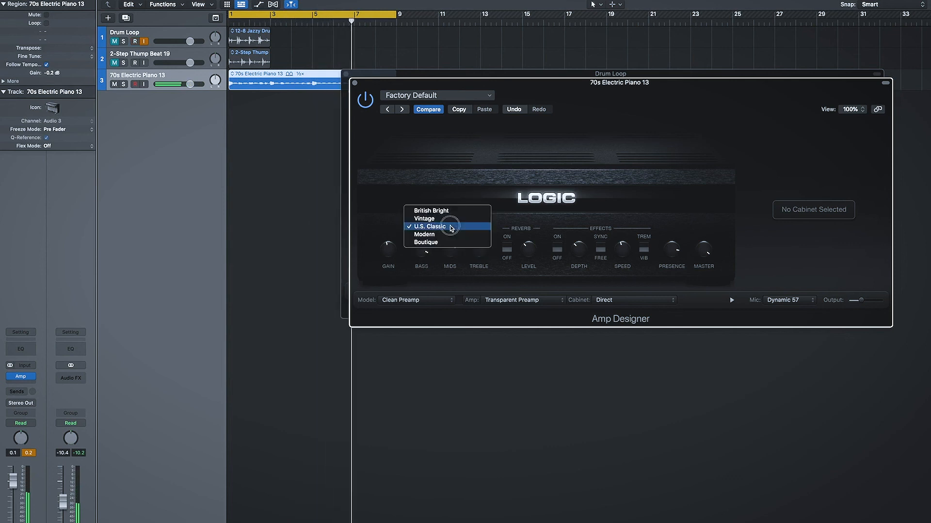
click(451, 226)
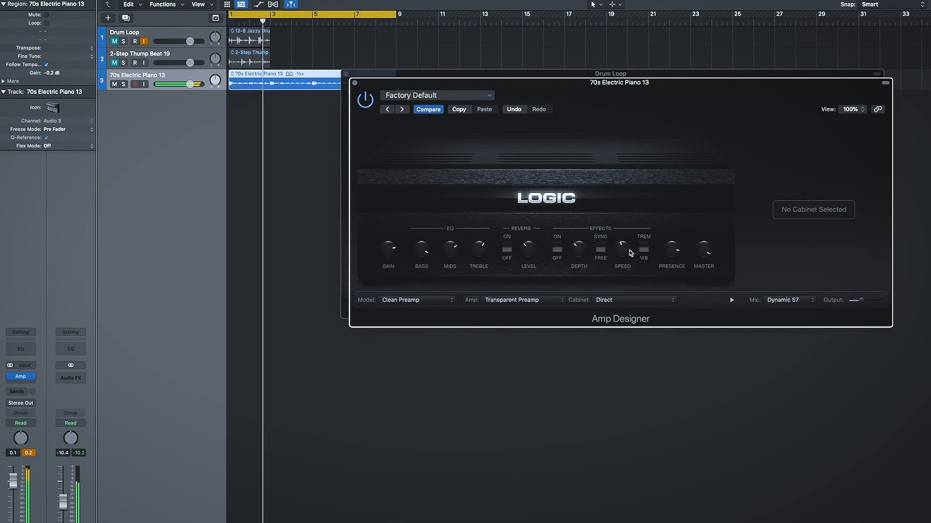
Change the piano amp's reverb type to Sweet Reverb and lower the reverb level
click(526, 228)
click(531, 274)
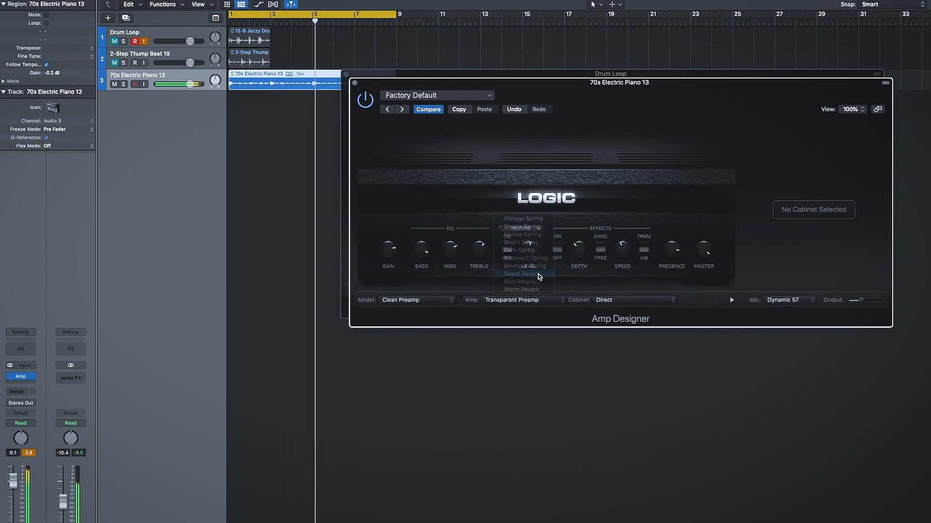
drag(529, 252, 528, 275)
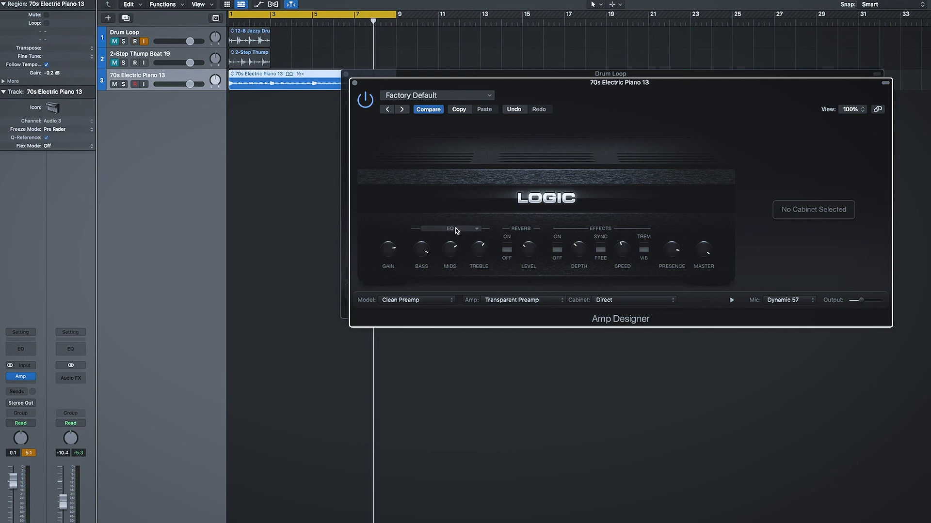
Review the available EQ types in the piano's Amp Designer, keeping Vintage selected
click(469, 229)
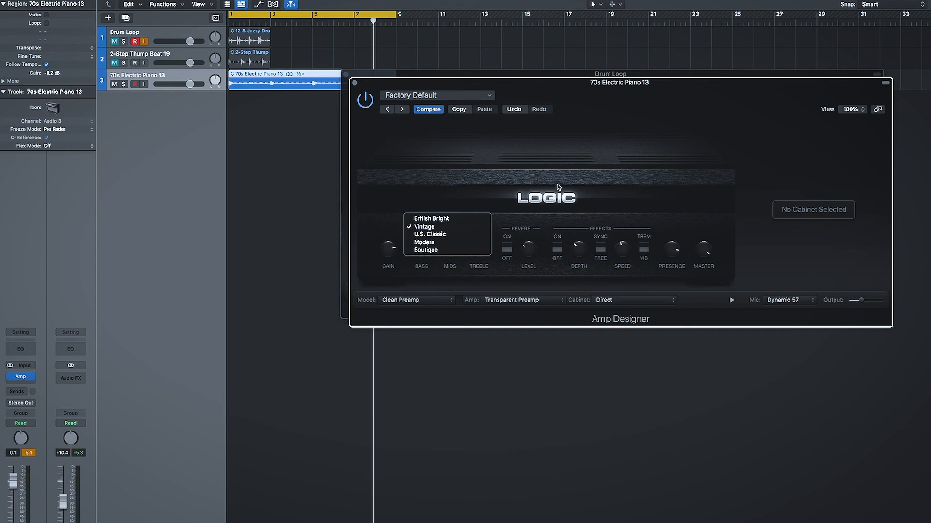
click(446, 226)
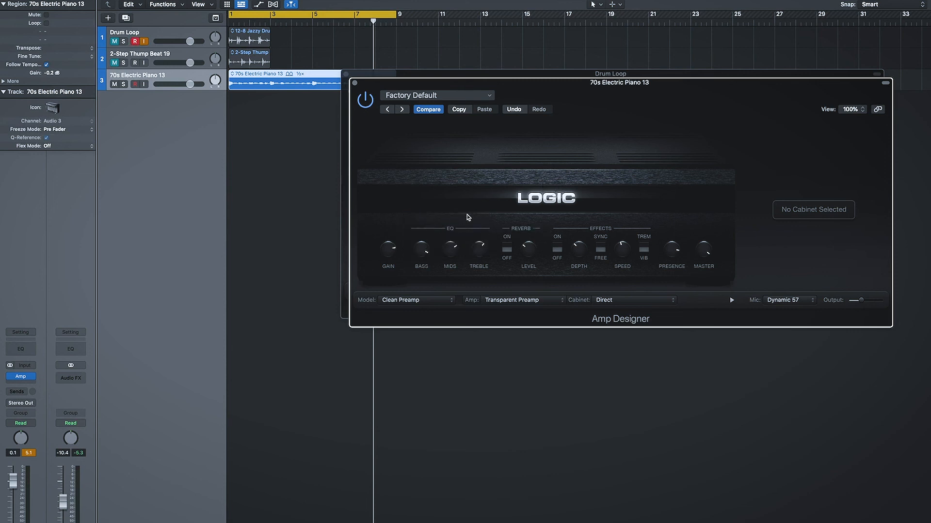